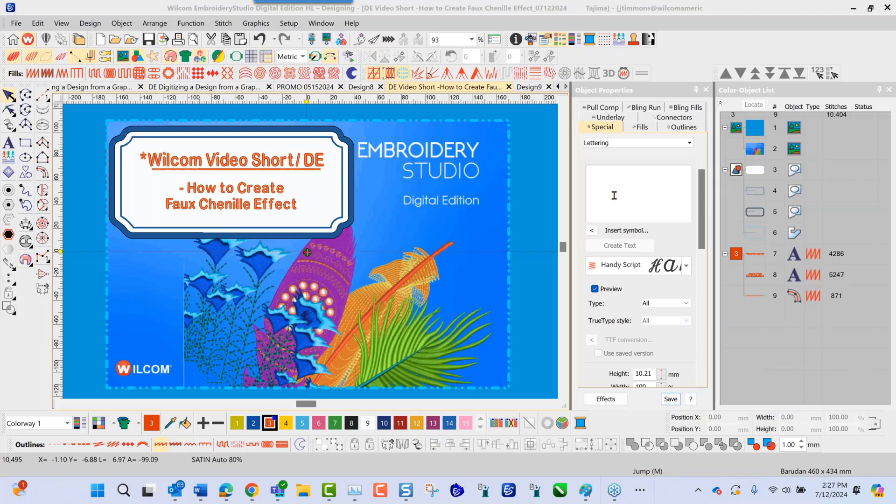
Step: Start a new blank design and draw a circle about 116 mm in diameter centred on the origin
click(101, 39)
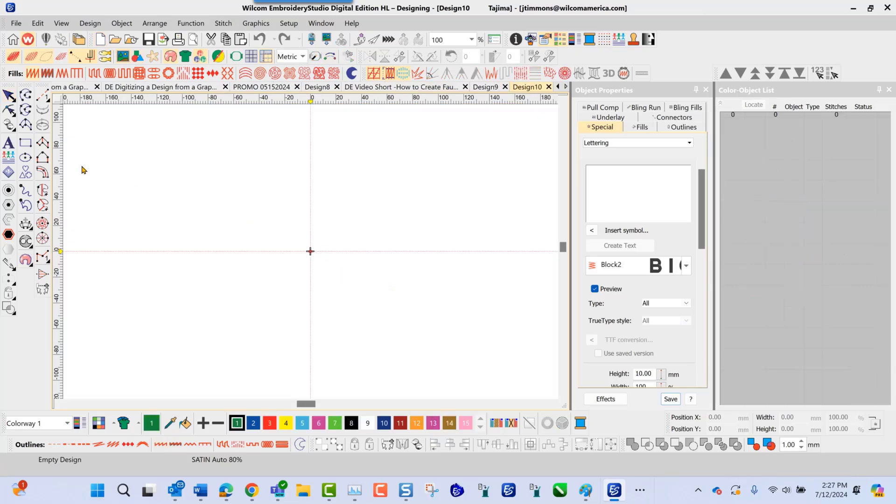
click(25, 159)
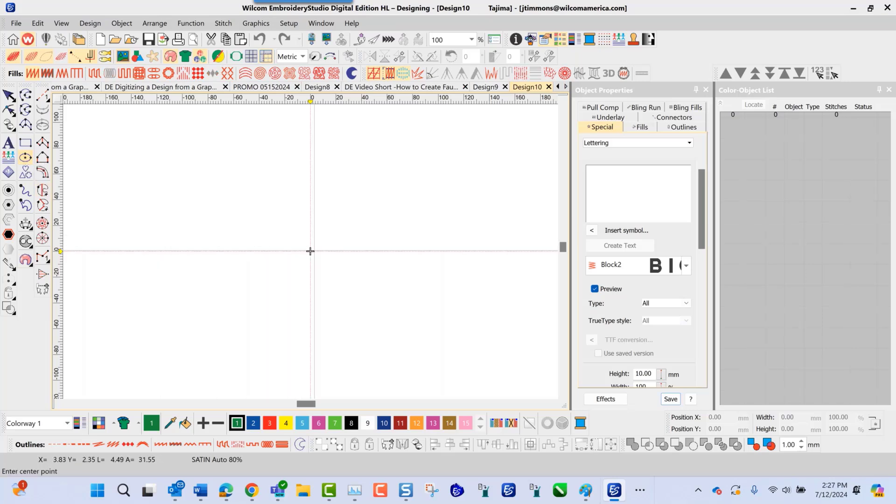
click(310, 251)
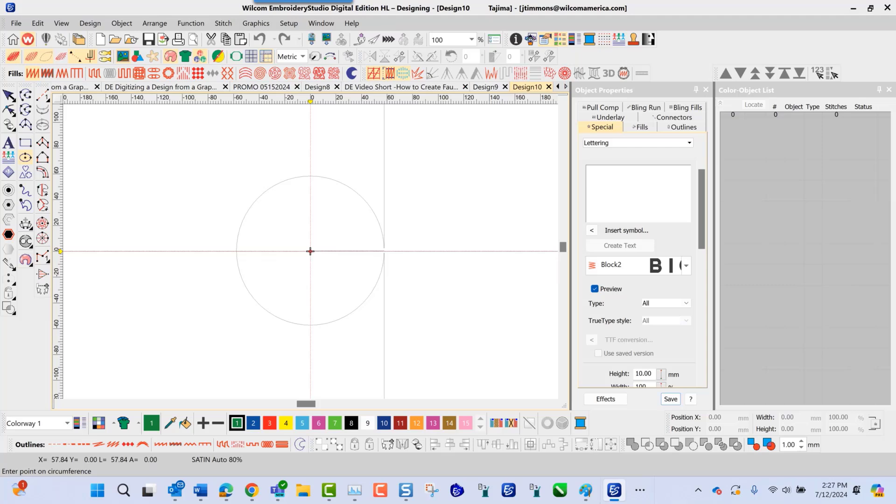
click(383, 251)
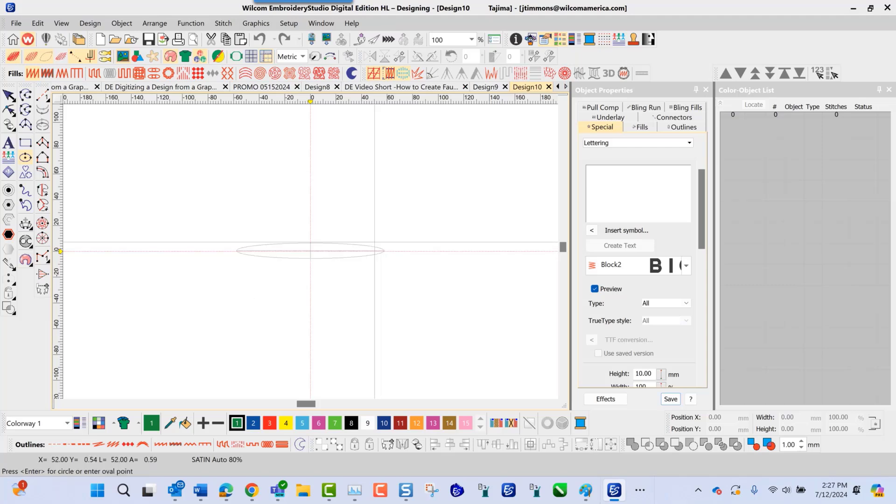
key(Return)
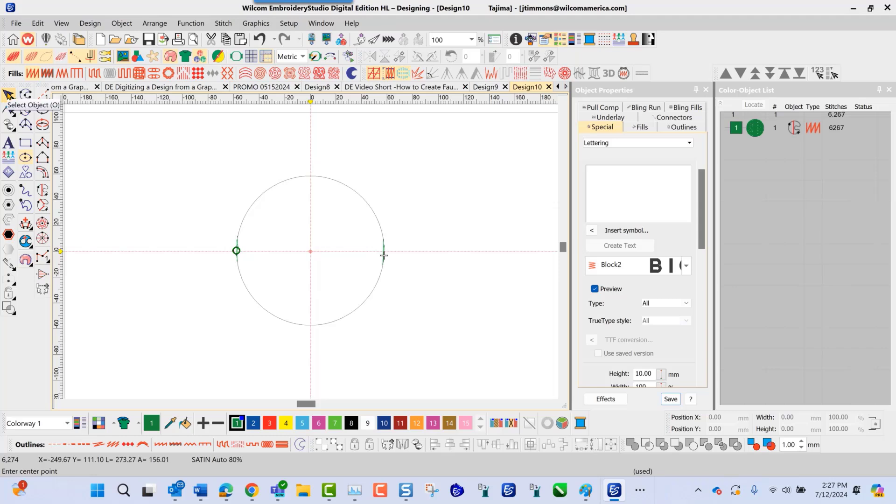
Step: Apply the Stipple Stemstitch fill to the circle
click(8, 94)
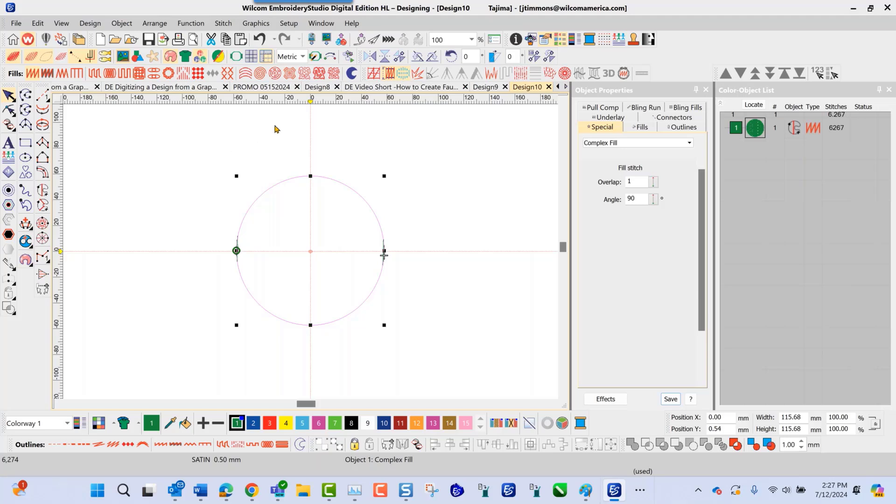
click(334, 73)
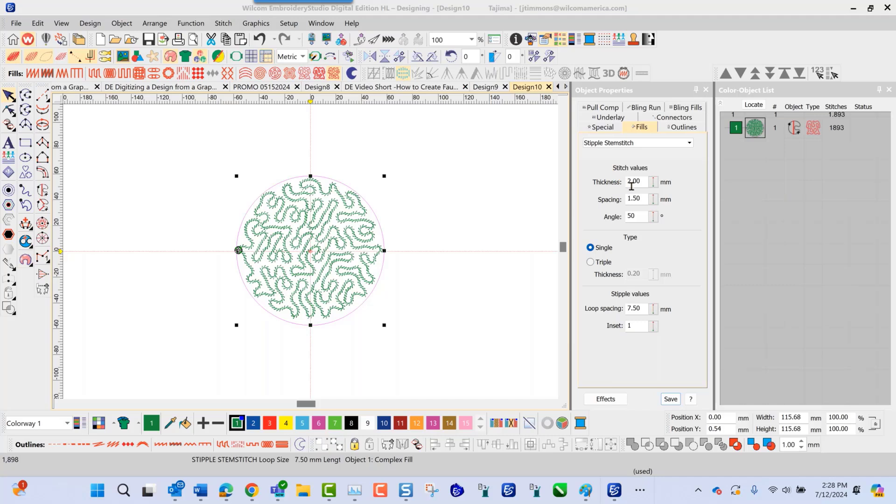
scroll(312, 254, up, 1)
scroll(313, 255, up, 2)
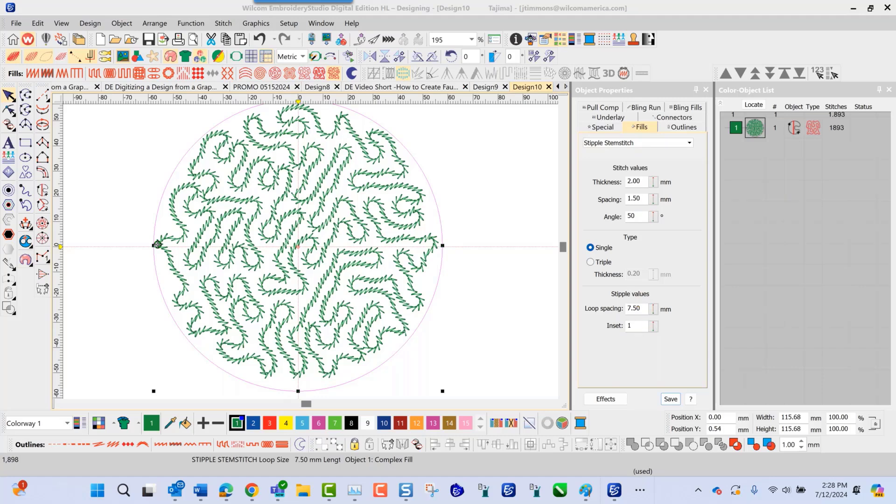
Step: Set the circle fill's stitch thickness to 4 mm and its stitch spacing to 1 mm
click(641, 184)
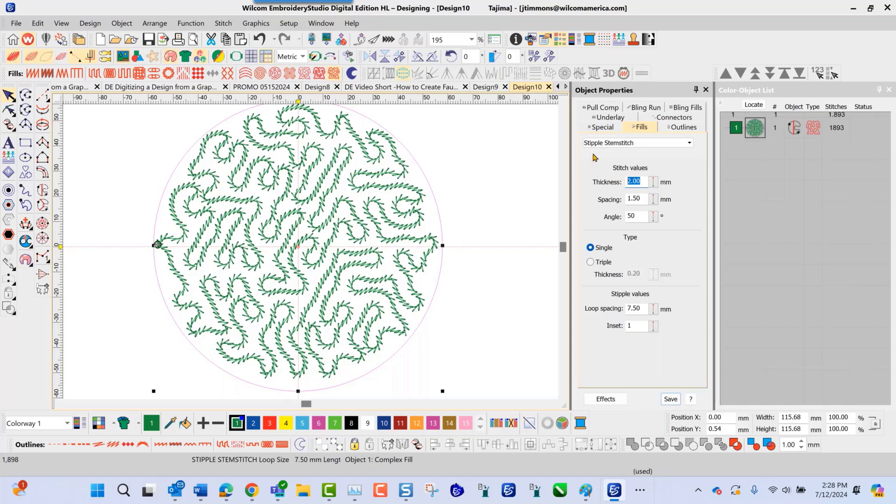
text(4.0)
key(Return)
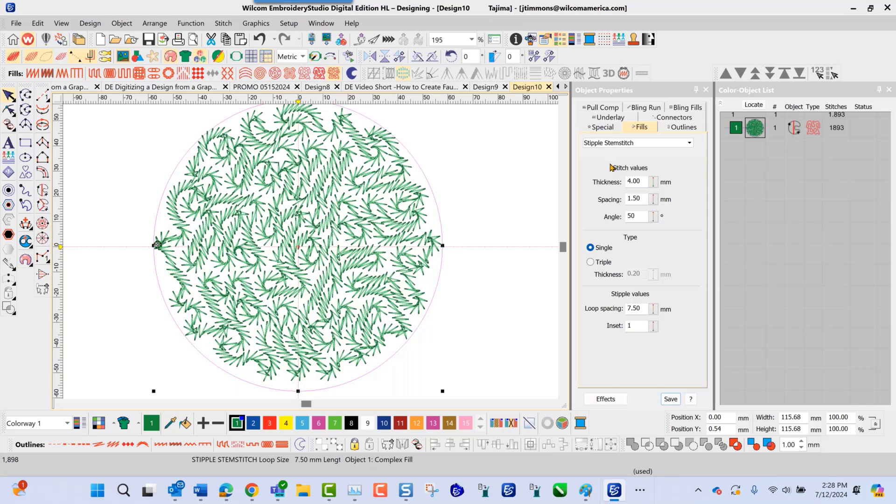
double_click(633, 200)
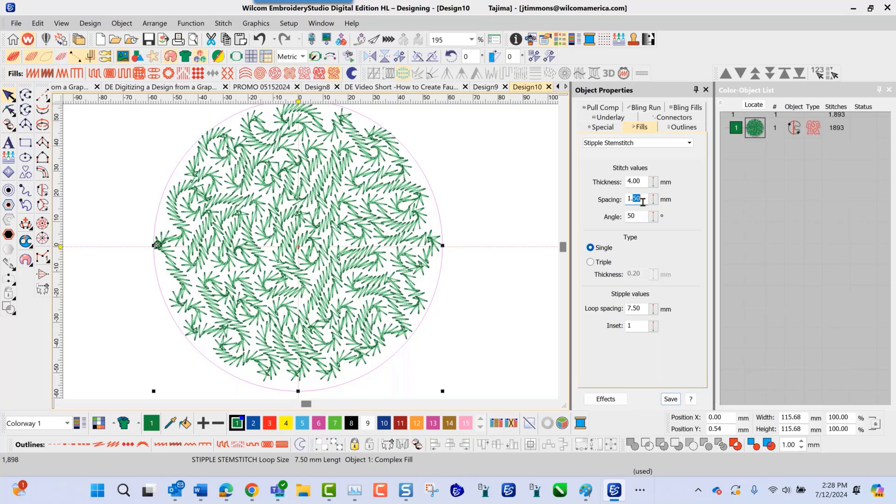
text(1.0)
key(Return)
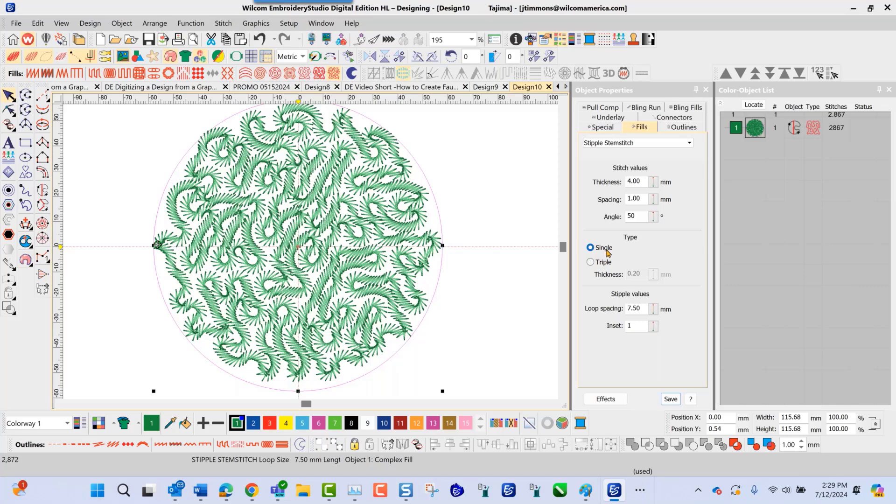
Step: Set the stipple loop spacing to 1 mm and the inset to 4
double_click(634, 308)
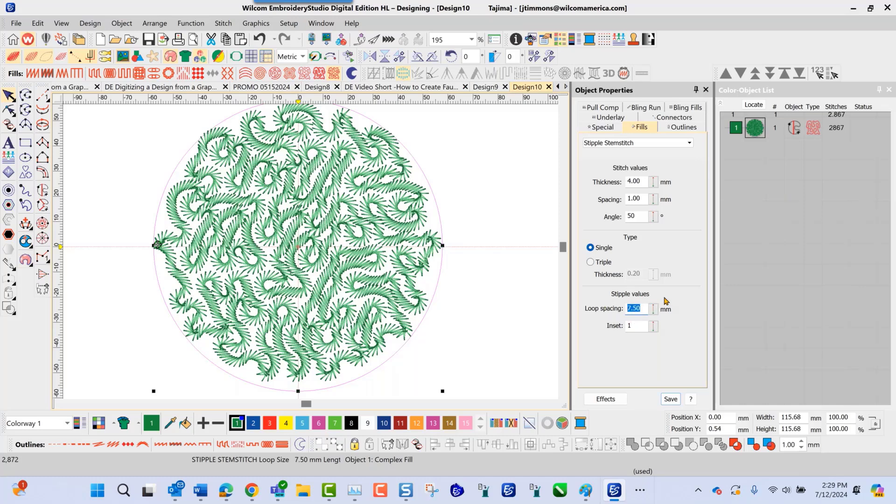
text(1)
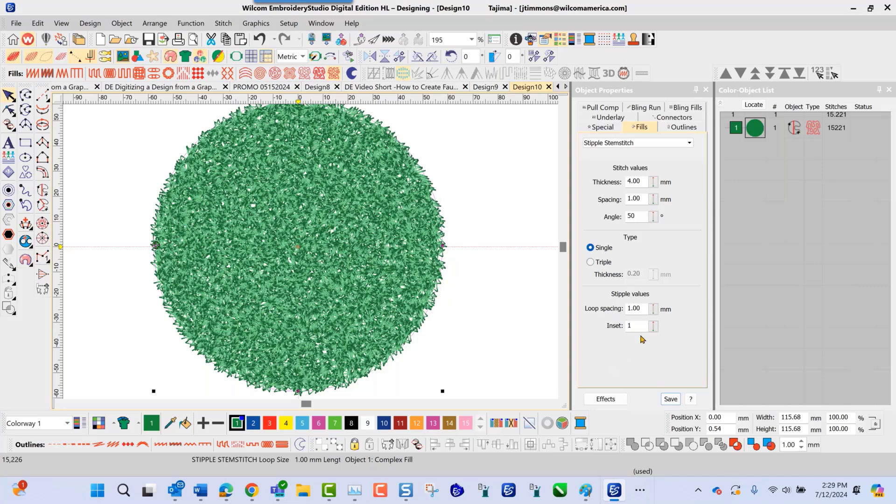
drag(643, 327, 604, 325)
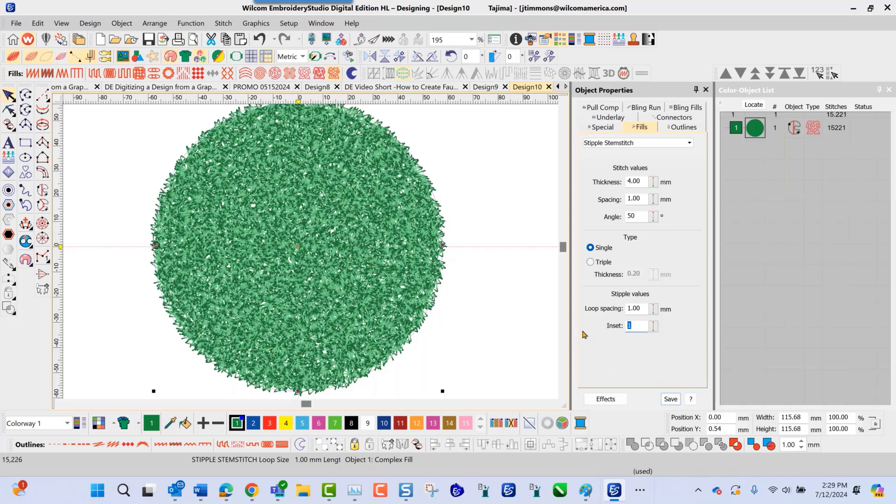
text(4)
key(Return)
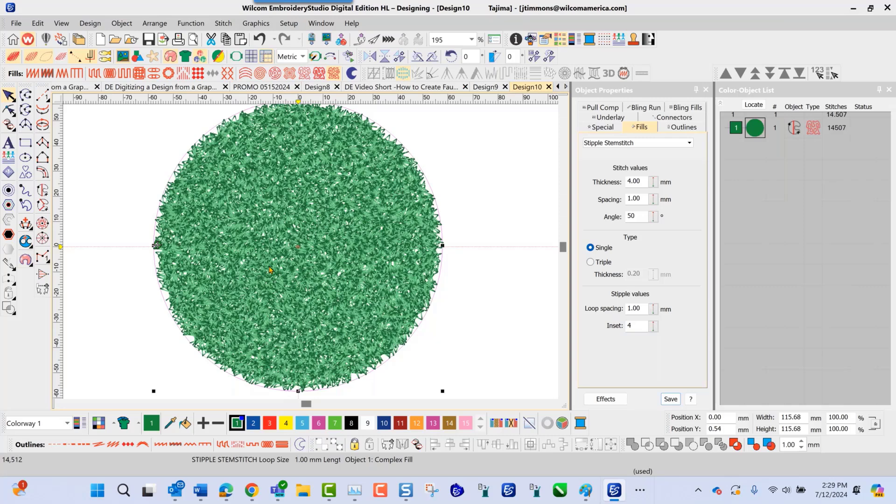
Step: Create one Satin Column C offset at 0 mm spacing as the circle's border and recolor it black with color 8
scroll(353, 212, down, 1)
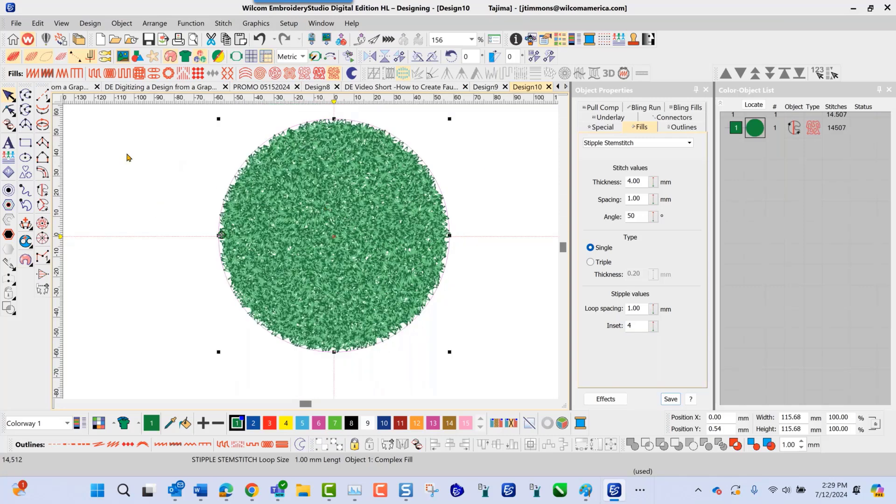
click(8, 190)
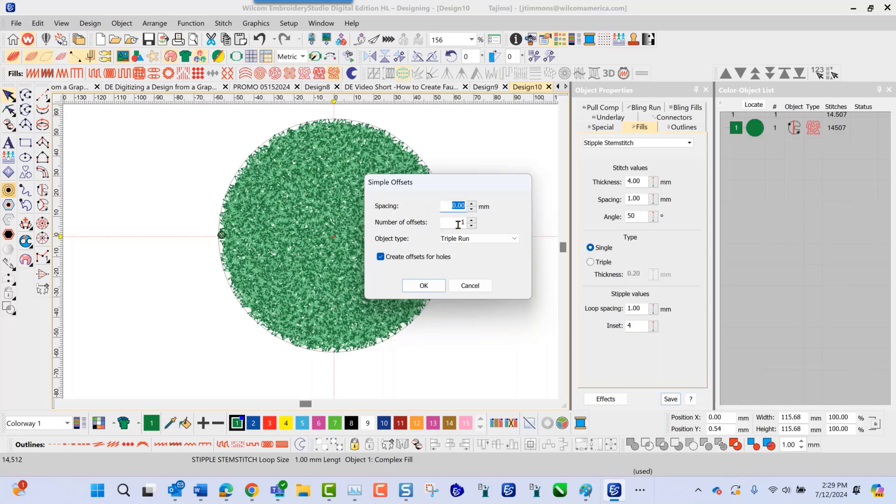
click(515, 239)
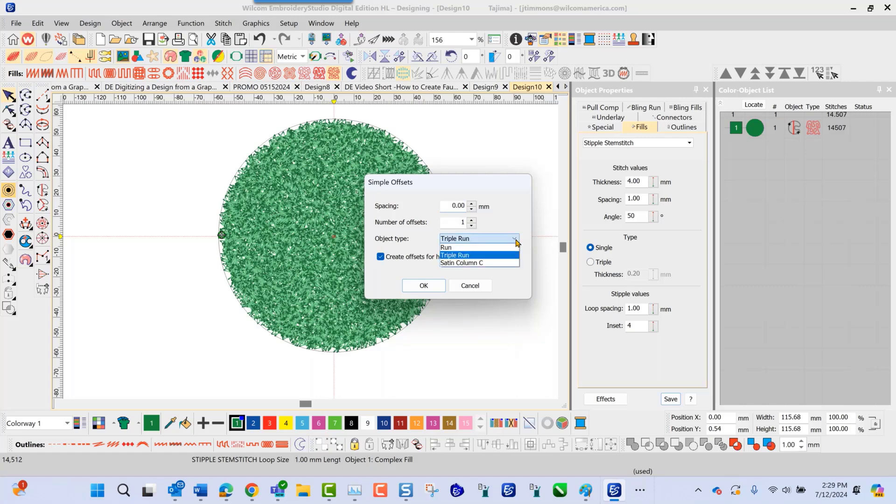
click(487, 264)
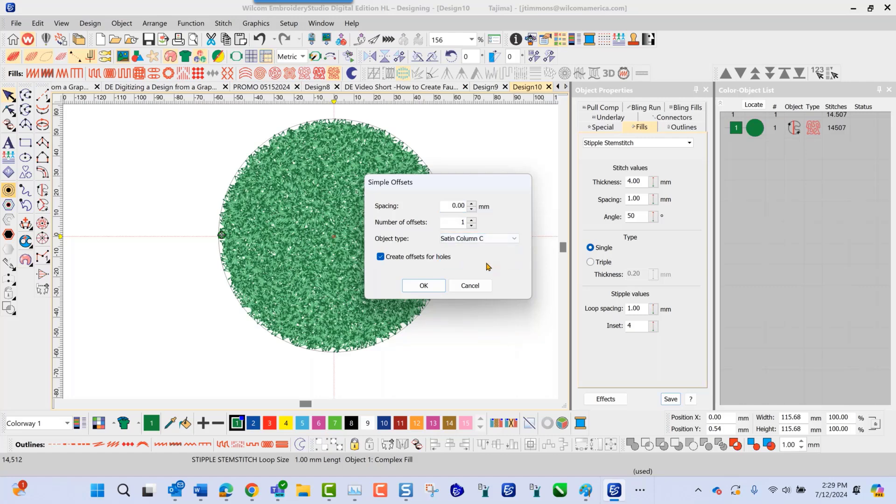
click(425, 287)
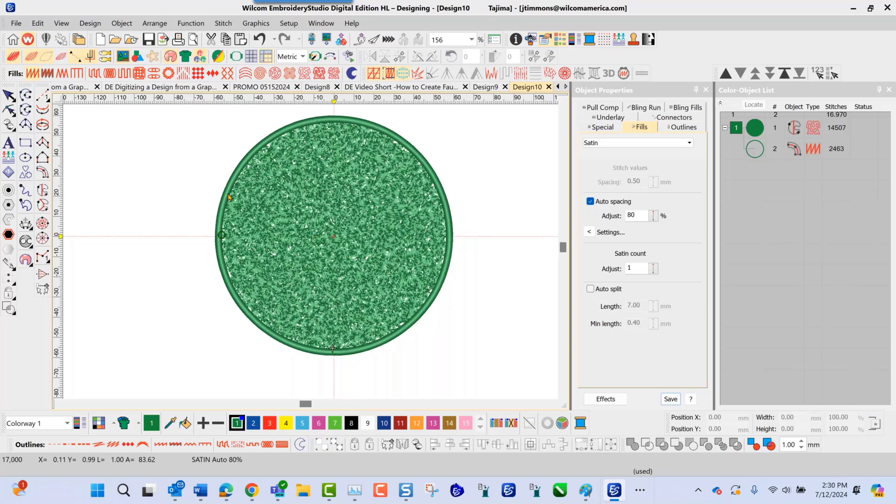
click(8, 94)
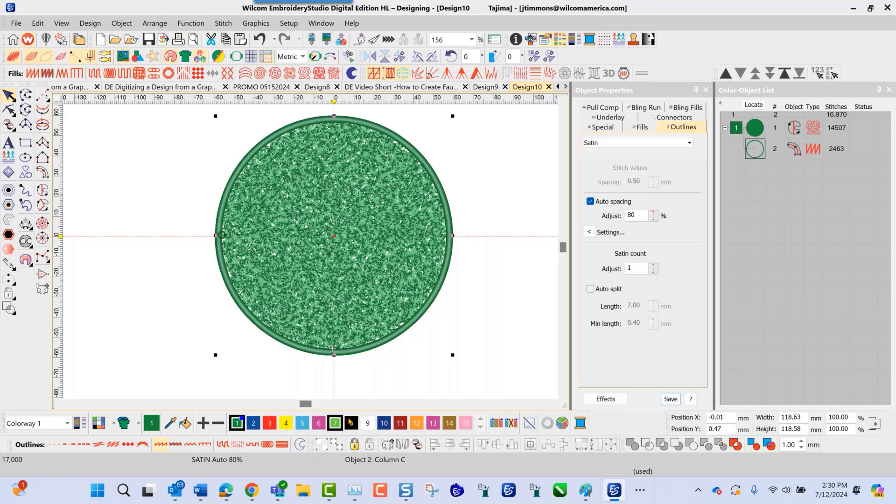
click(351, 423)
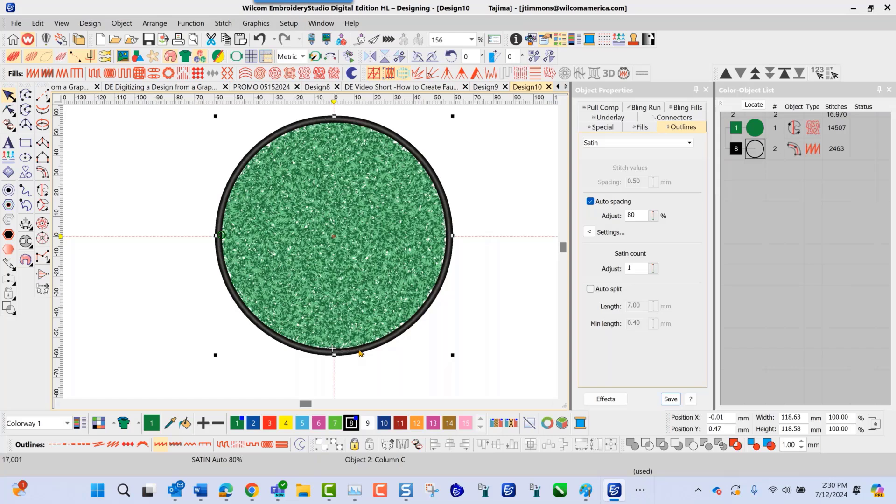
Step: Try a column width of 5 mm on the black satin border and reduce it to 4 mm
click(608, 108)
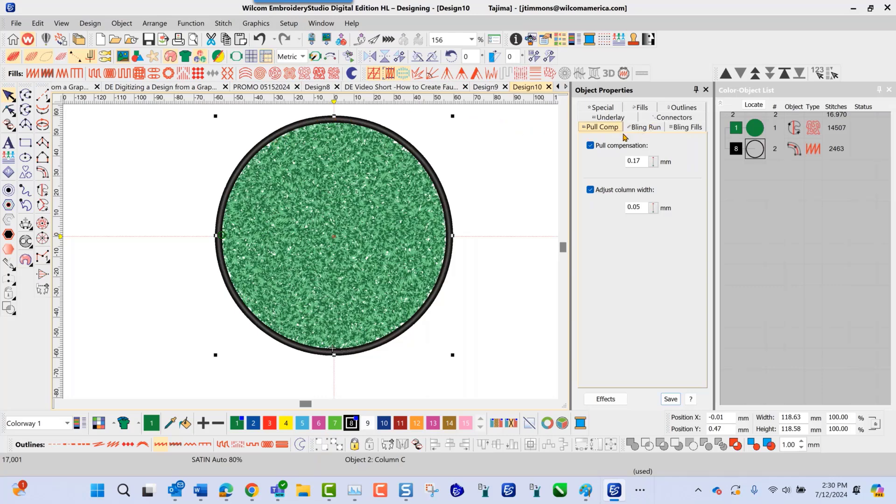
click(667, 112)
click(601, 128)
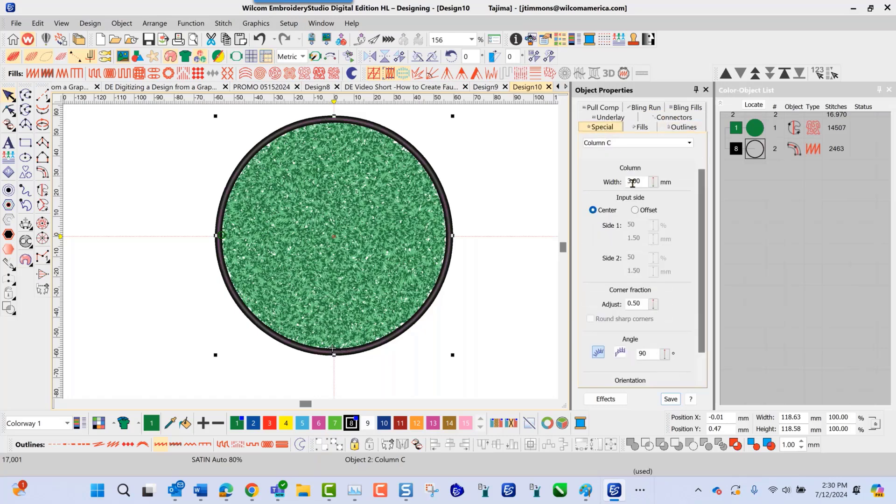
drag(630, 181, 614, 182)
text(5)
key(Return)
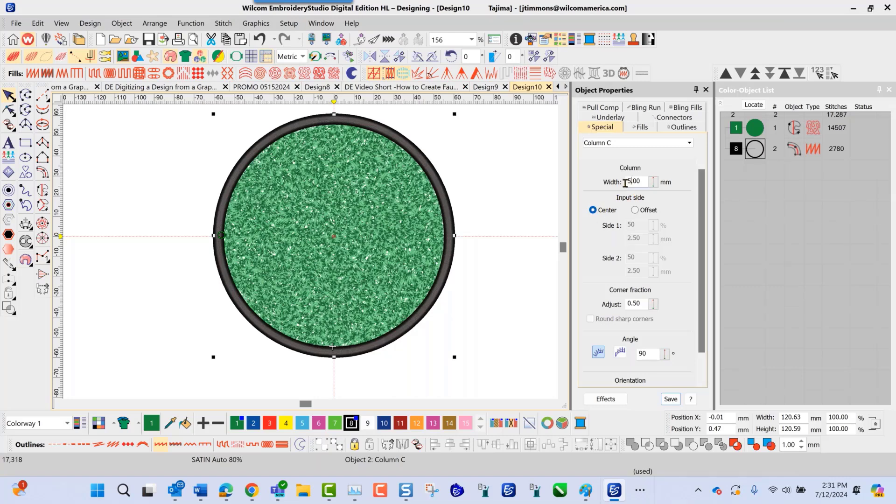
drag(631, 182, 627, 182)
text(4)
key(Return)
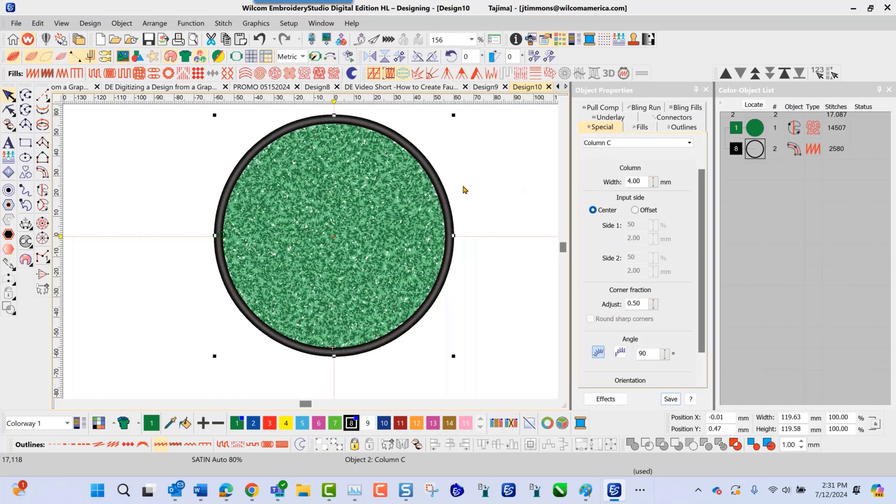